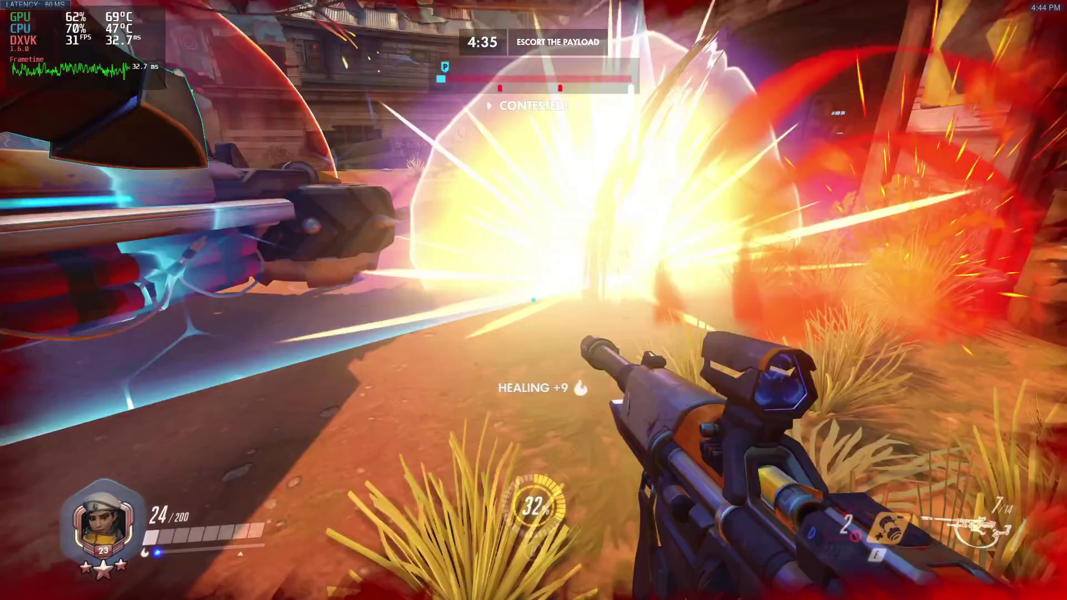
Step: In Overwatch, heal with the biotic grenade while retreating, and put an enemy to sleep while firing toward the payload
key(e)
key(s)
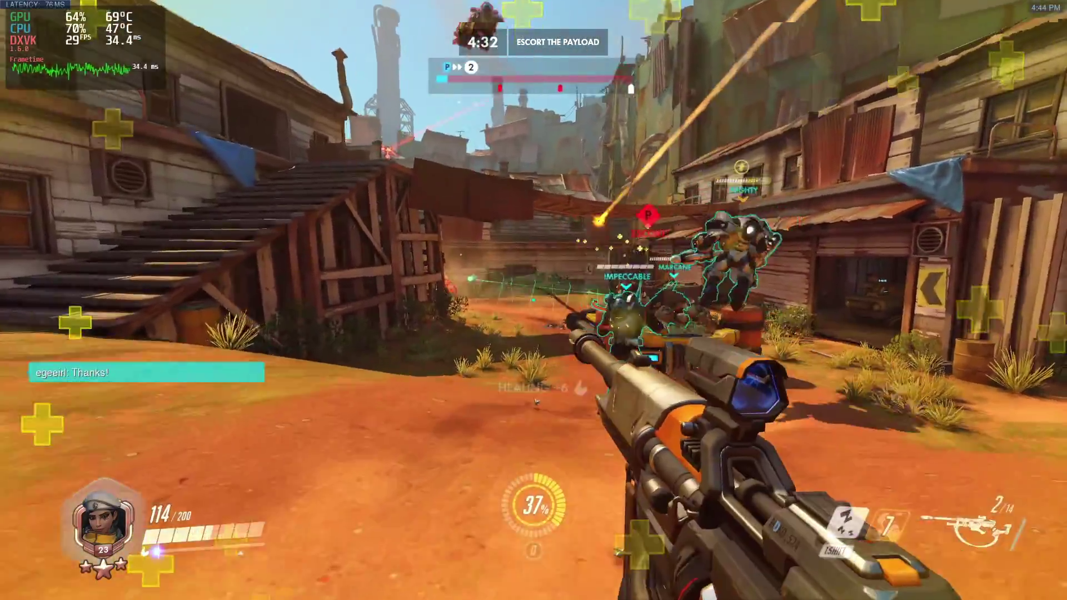
click(533, 300)
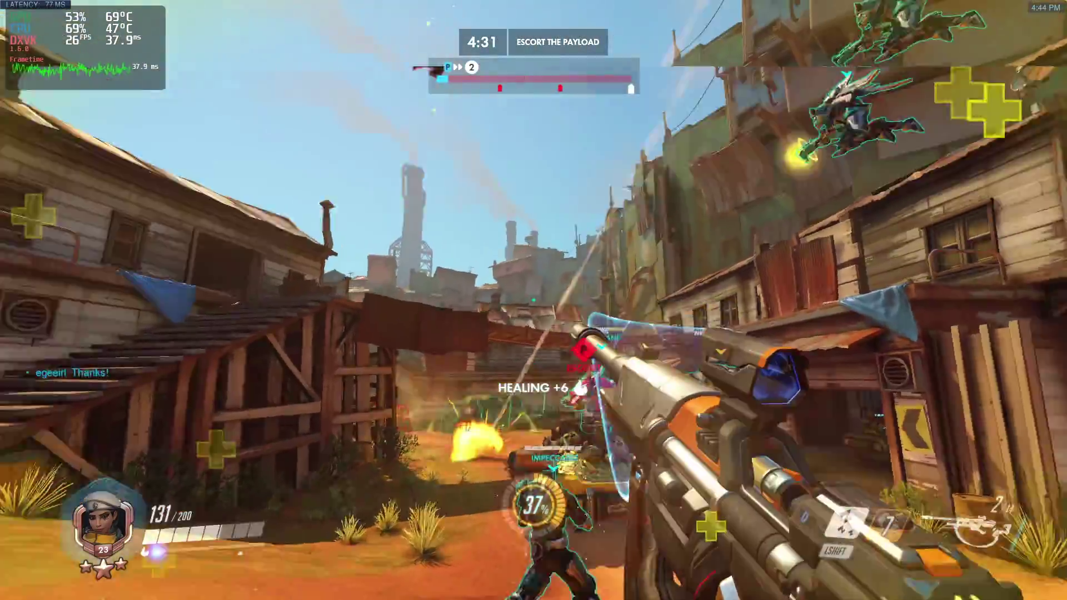
key(shift)
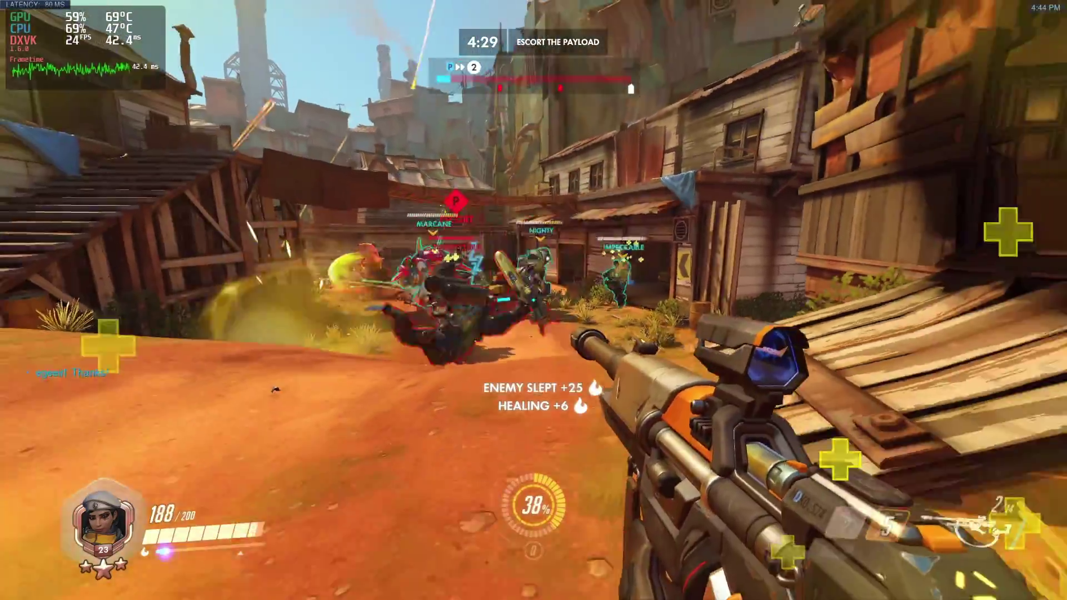
click(533, 300)
click(533, 300)
key(w)
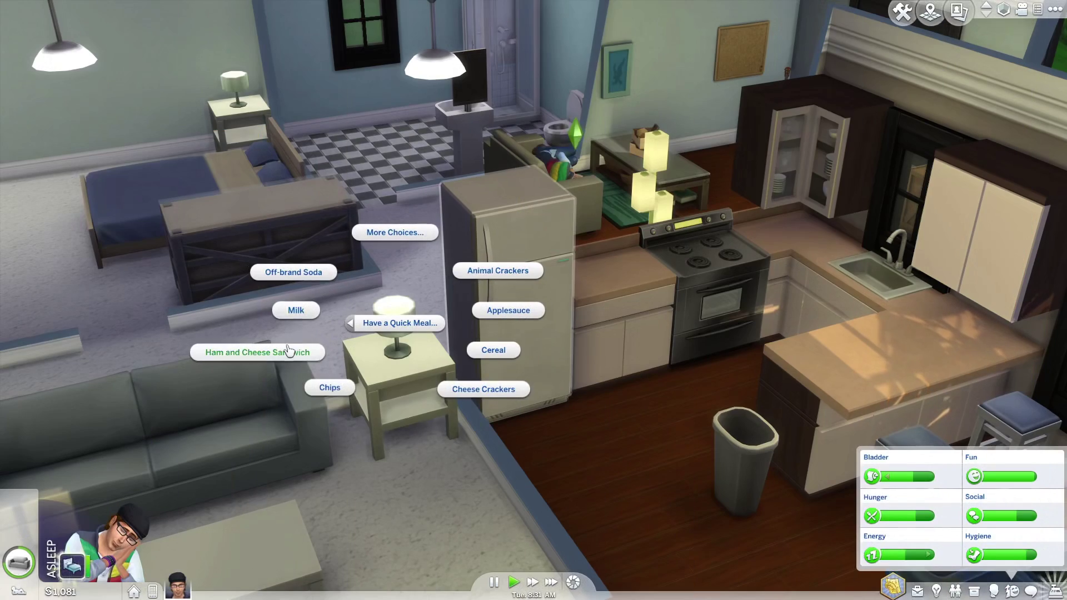
Step: In The Sims 4, have the Sim get a Ham and Cheese Sandwich as a quick meal and run time at double speed
click(284, 361)
scroll(457, 338, down, 3)
key(2)
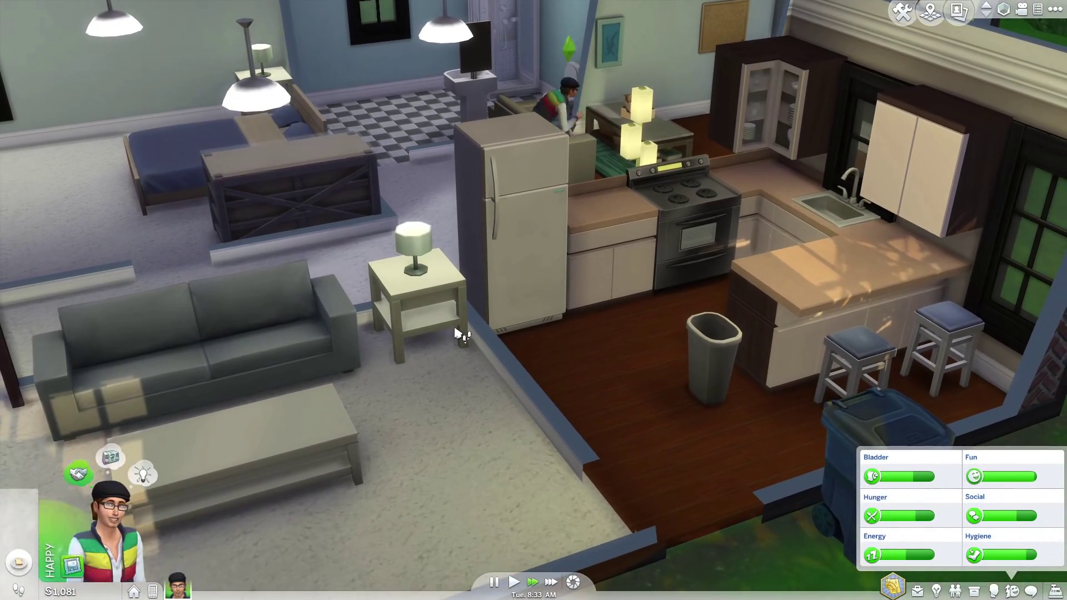
scroll(461, 335, down, 2)
key(a)
key(s)
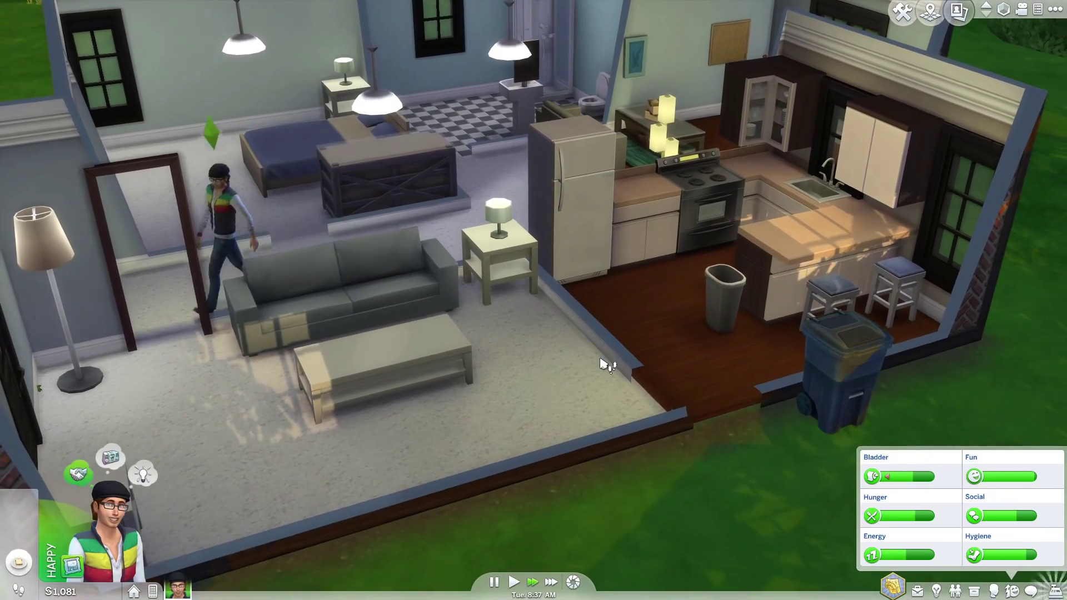
key(w)
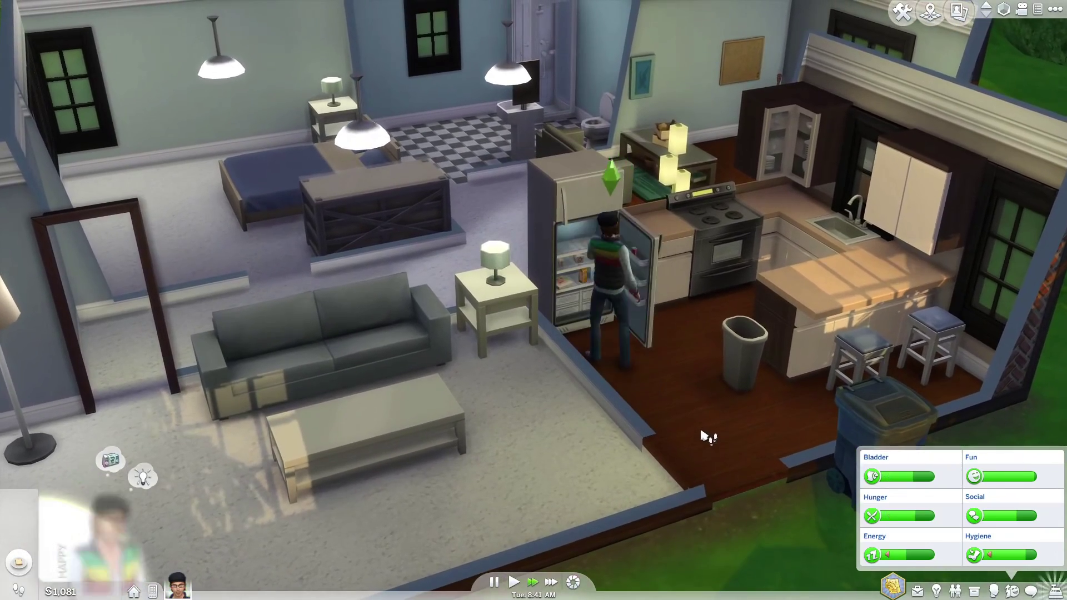
drag(699, 425, 651, 400)
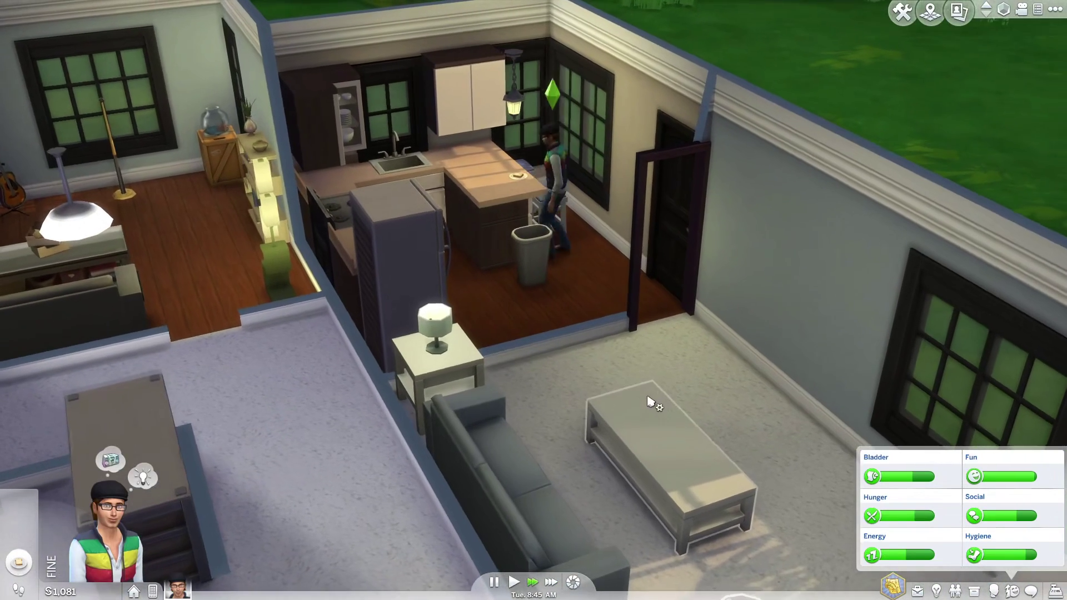
scroll(652, 398, up, 2)
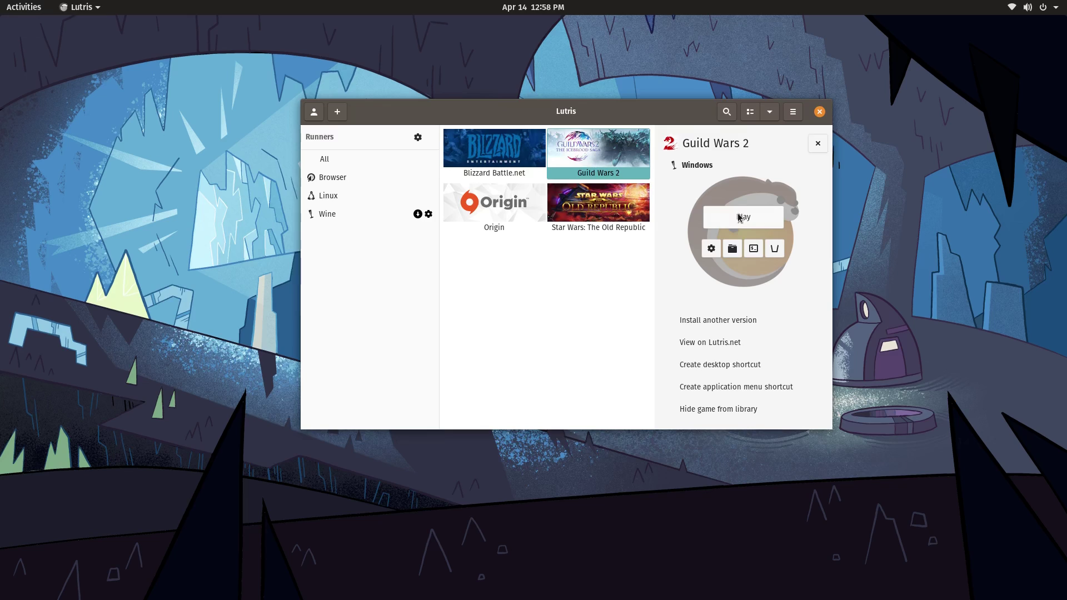
Step: Switch to Lutris and launch Guild Wars 2 from the library
click(738, 215)
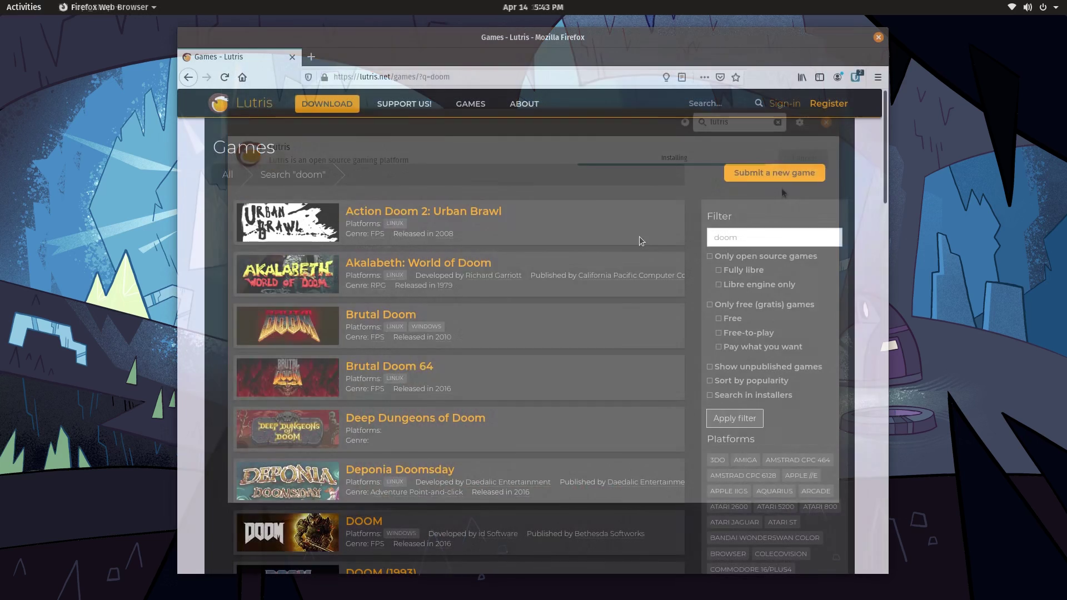
Step: Browse the Lutris website's game results for "doom" in Firefox
scroll(639, 239, down, 9)
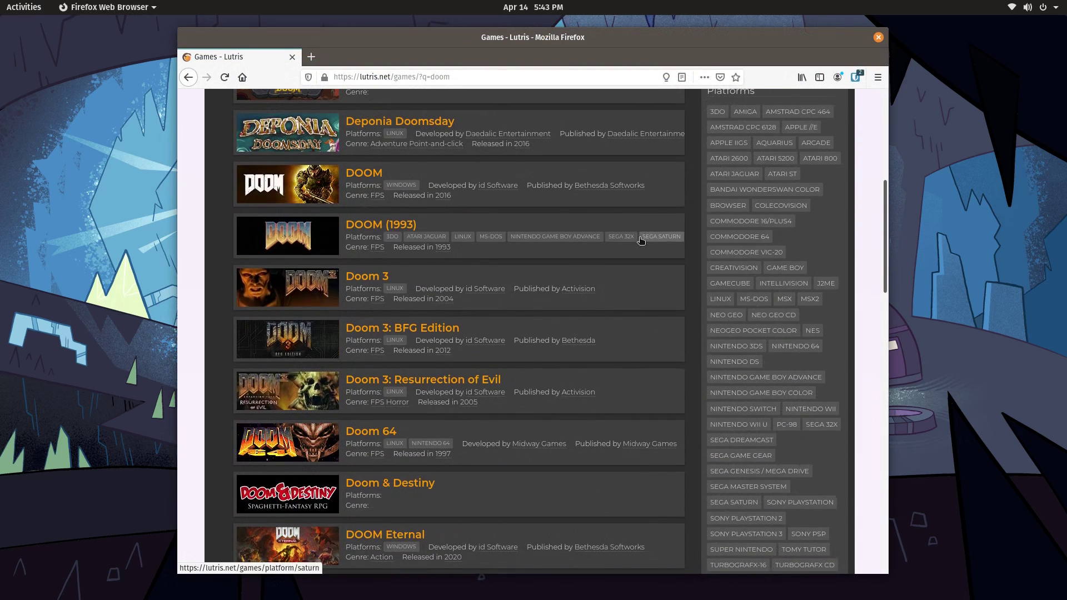
scroll(640, 242, down, 3)
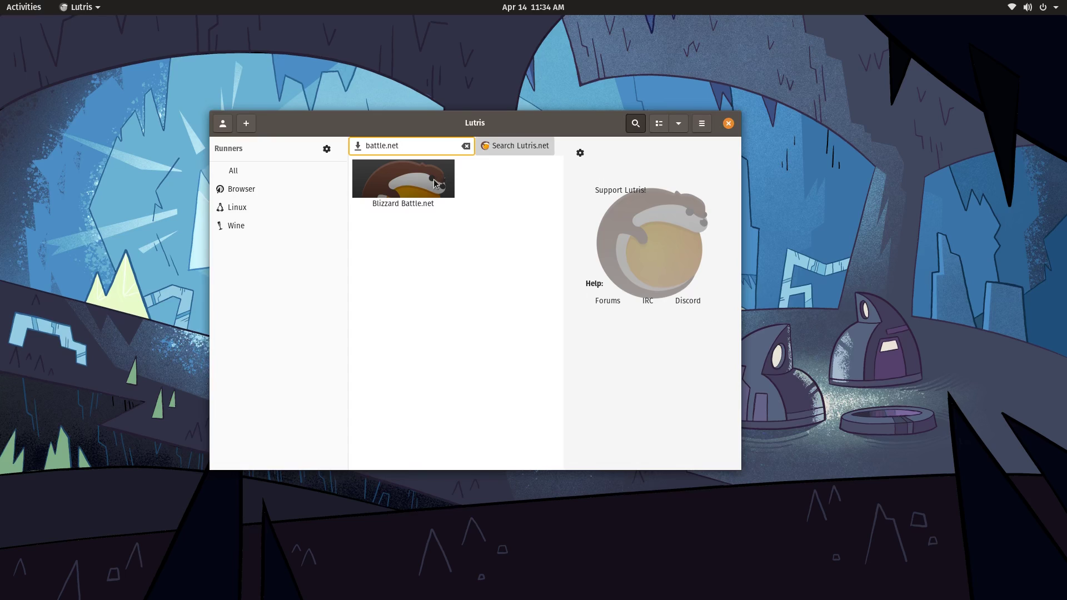
Step: Install Blizzard Battle.net through Lutris with the Standard installer and start the Overwatch installation in the Blizzard client
click(666, 232)
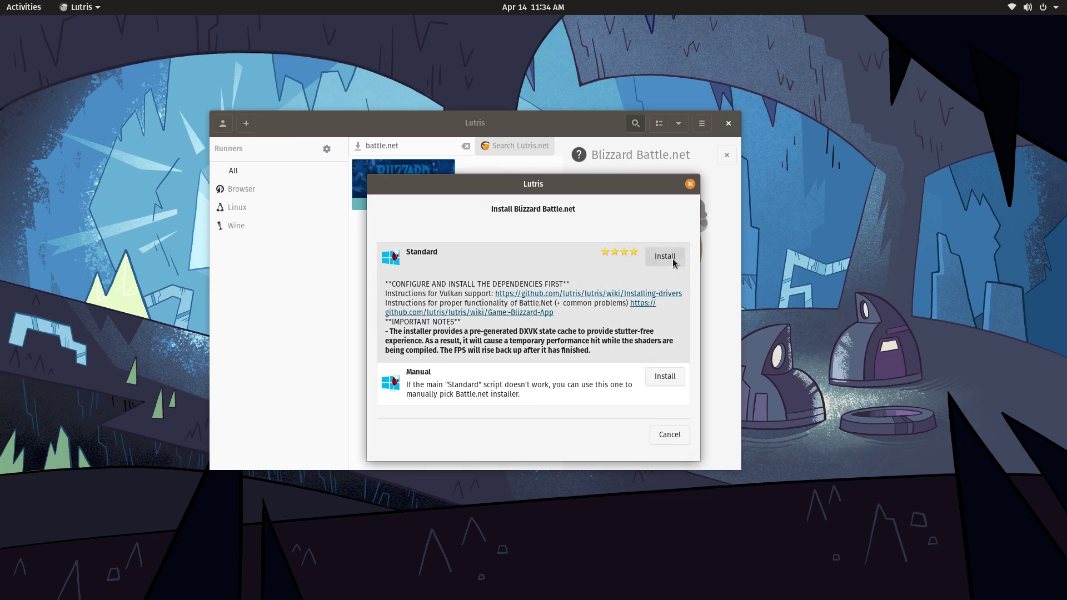
click(664, 257)
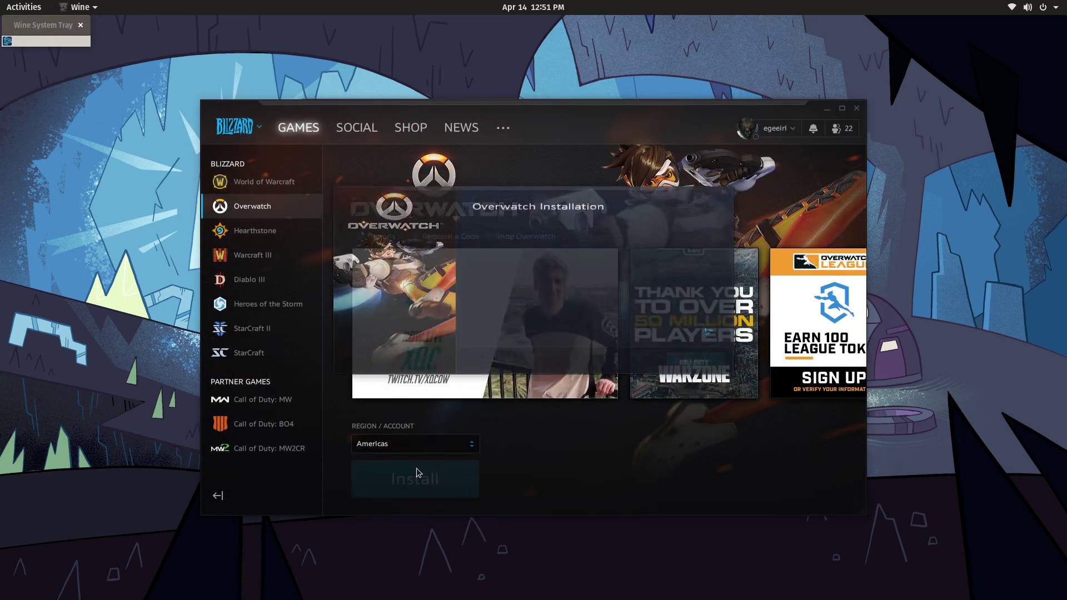
click(698, 389)
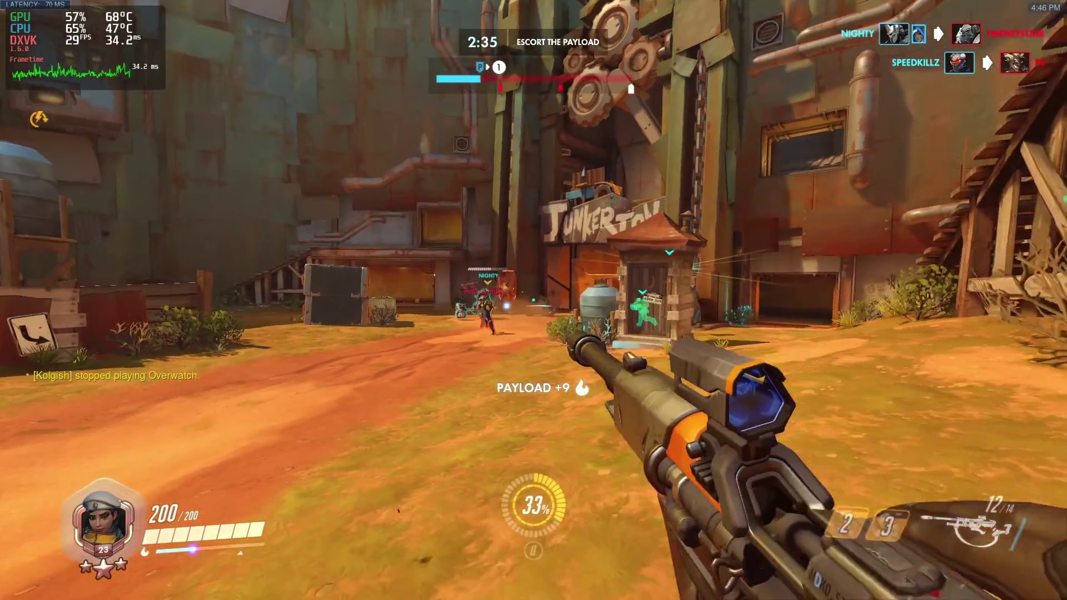
Step: In Overwatch, advance with the payload toward the Junkertown gate while shooting at the enemies
click(533, 300)
click(534, 300)
key(w)
click(533, 300)
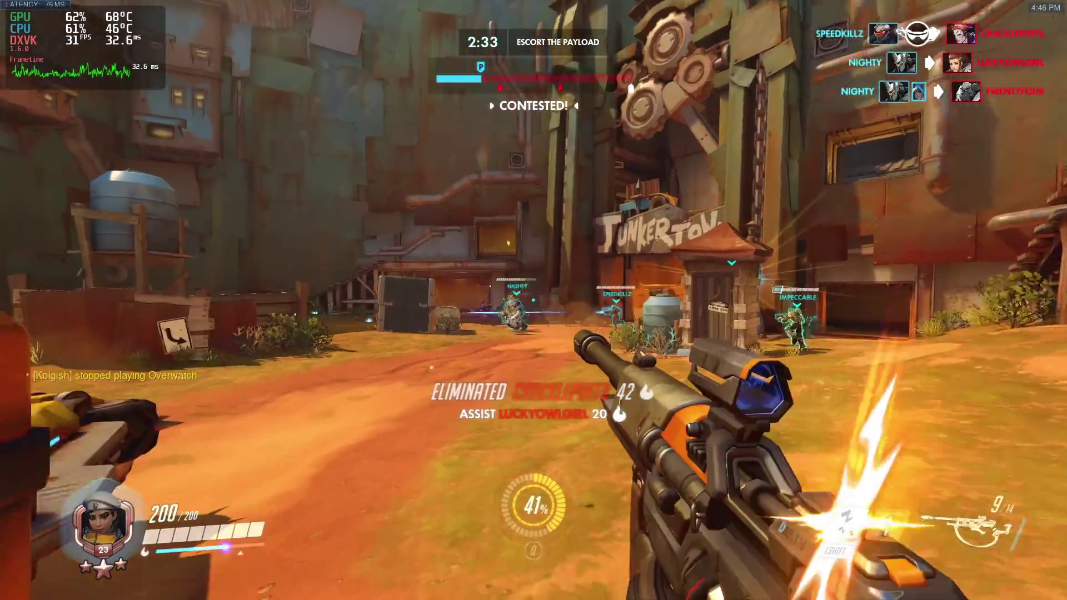
click(533, 300)
click(533, 300)
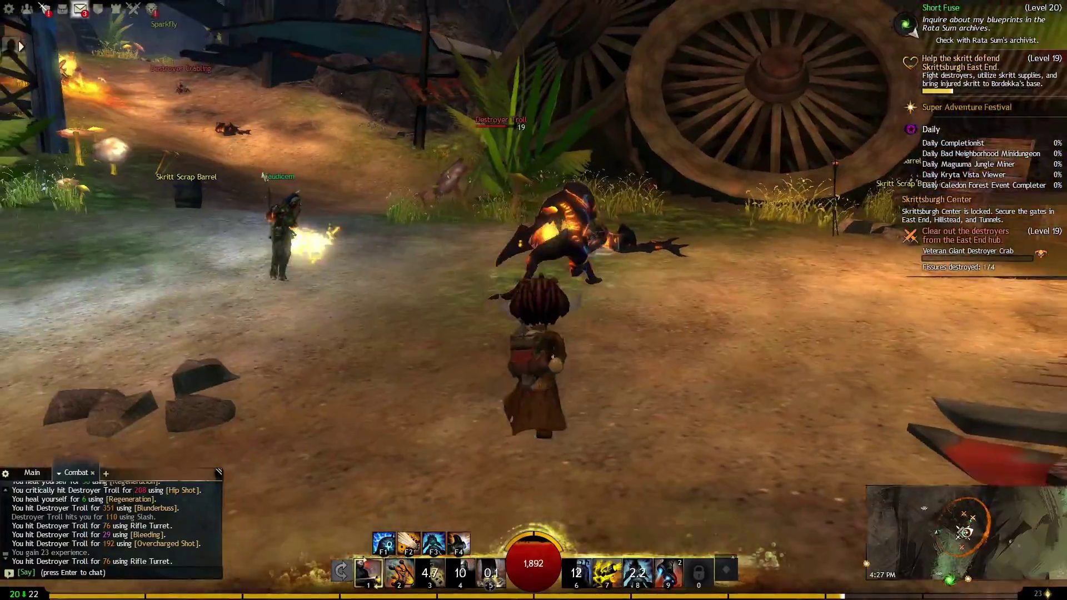
Step: In Guild Wars 2, attack the Destroyer Troll with the rifle, target the Destroyer Crabling and move in on it
key(s)
key(1)
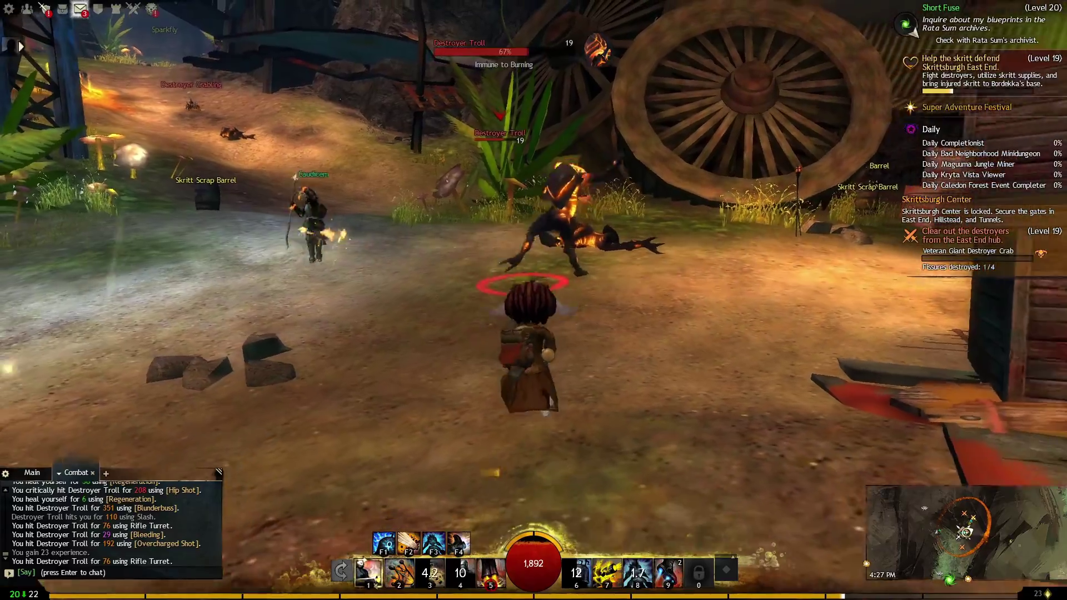
key(a)
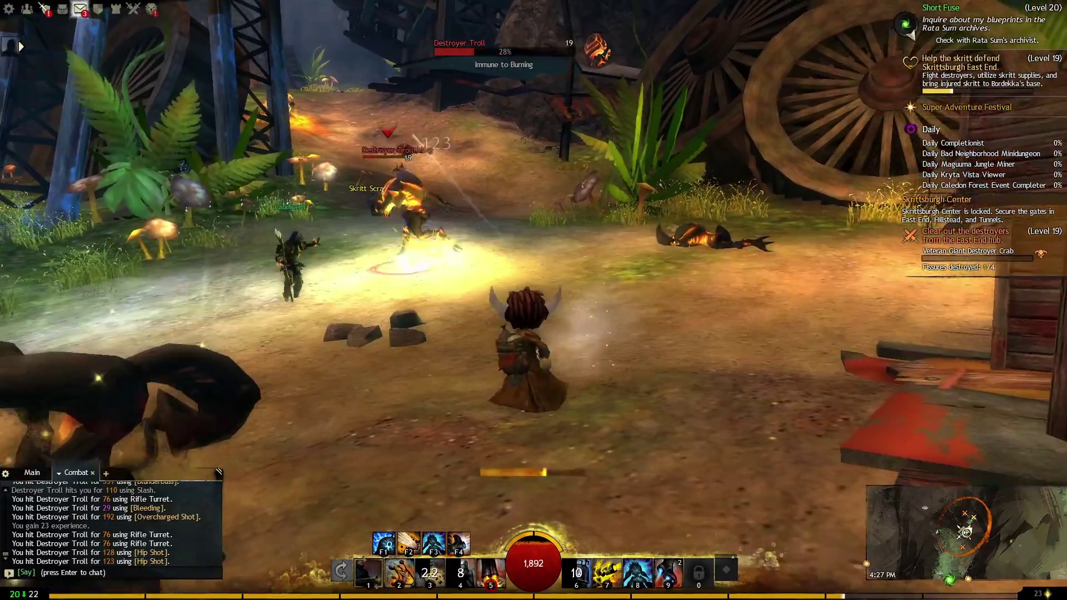
key(w)
key(Tab)
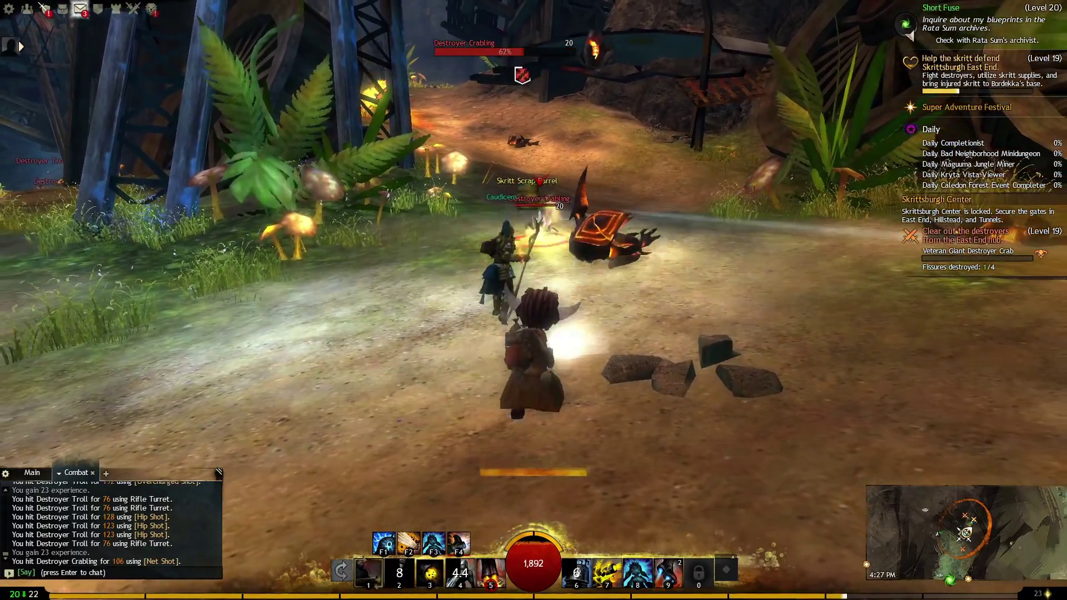
key(w)
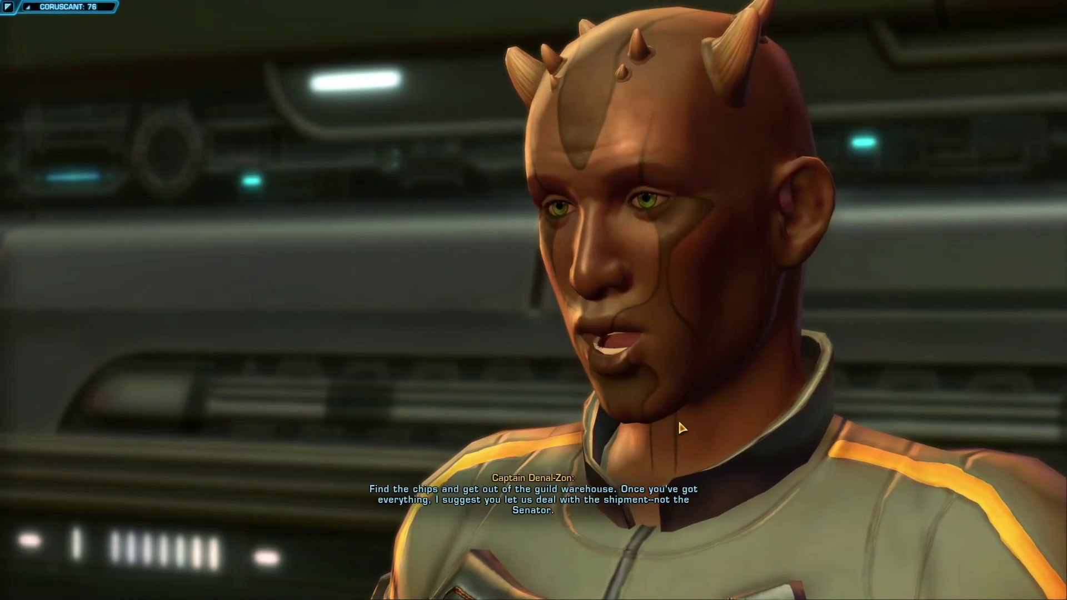
Step: In Star Wars: The Old Republic, run from Captain Denal-Zon through the gateway into the Shipping and Receiving Docks
key(w)
key(a)
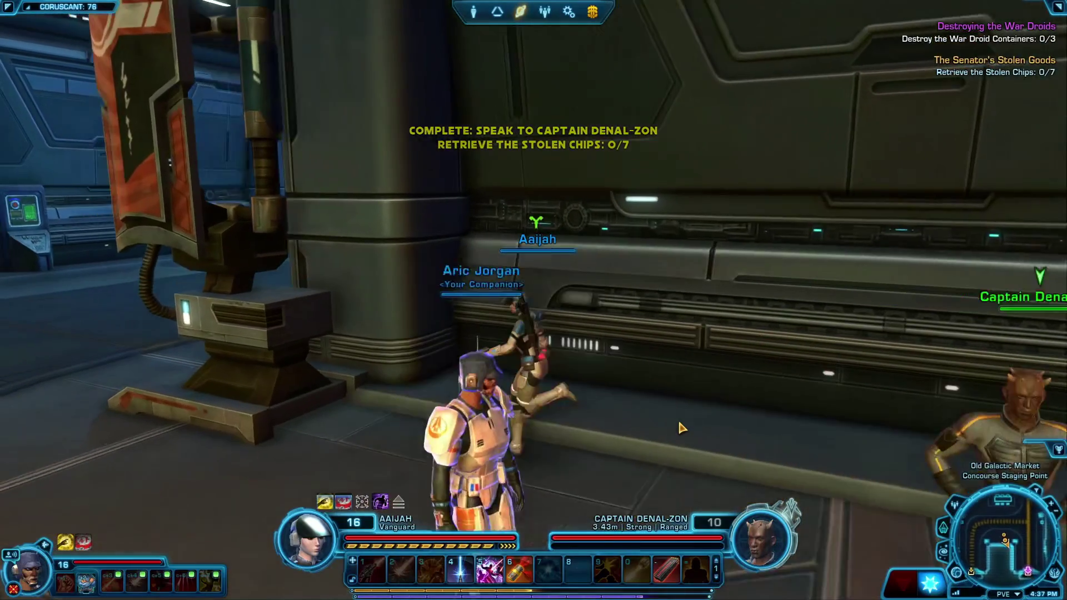
key(w)
key(a)
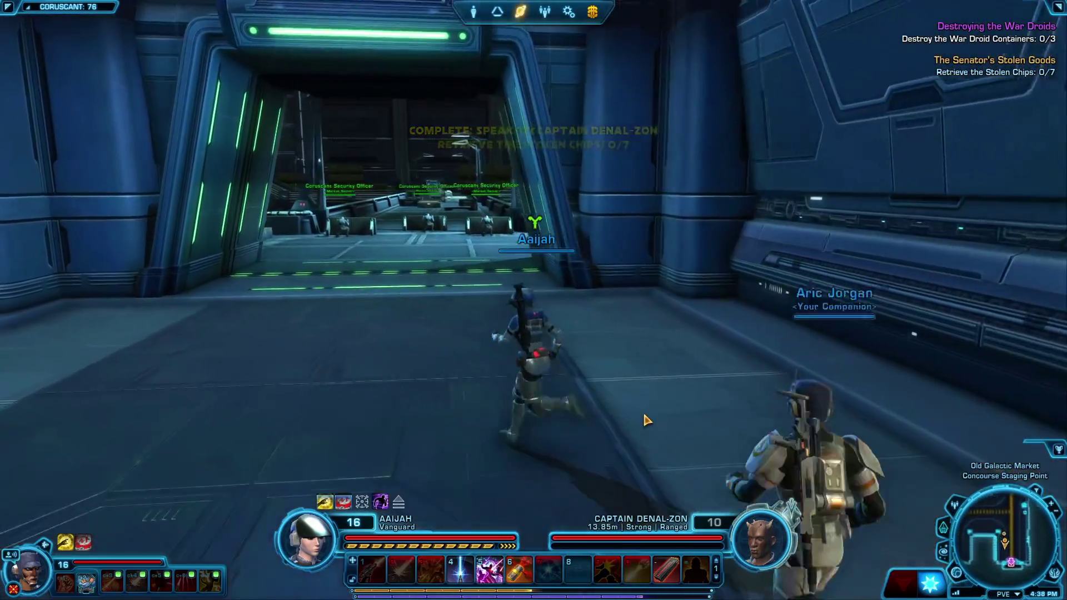
key(w)
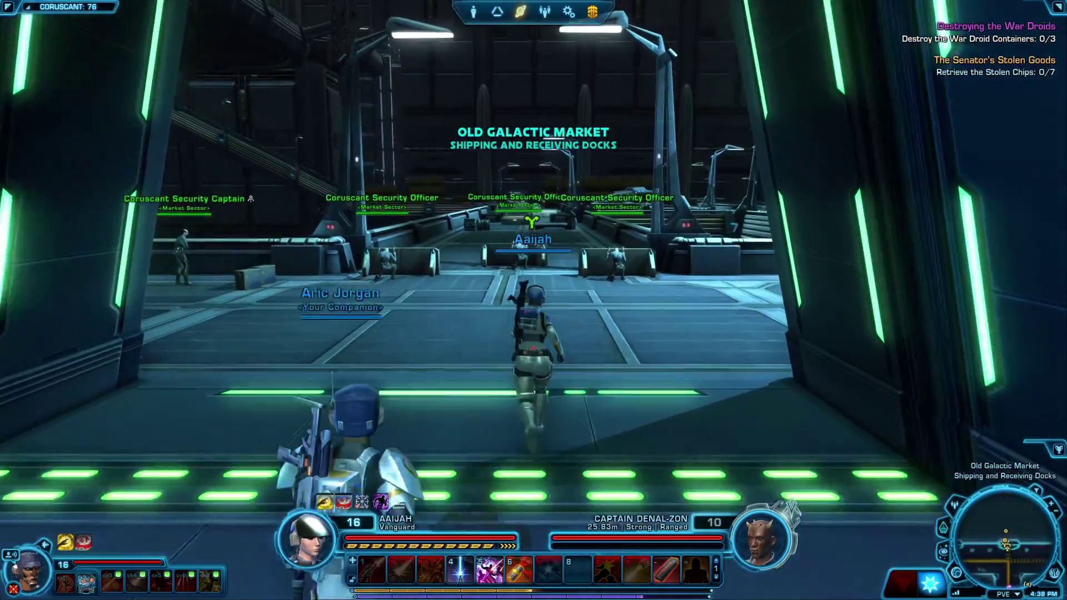
key(w)
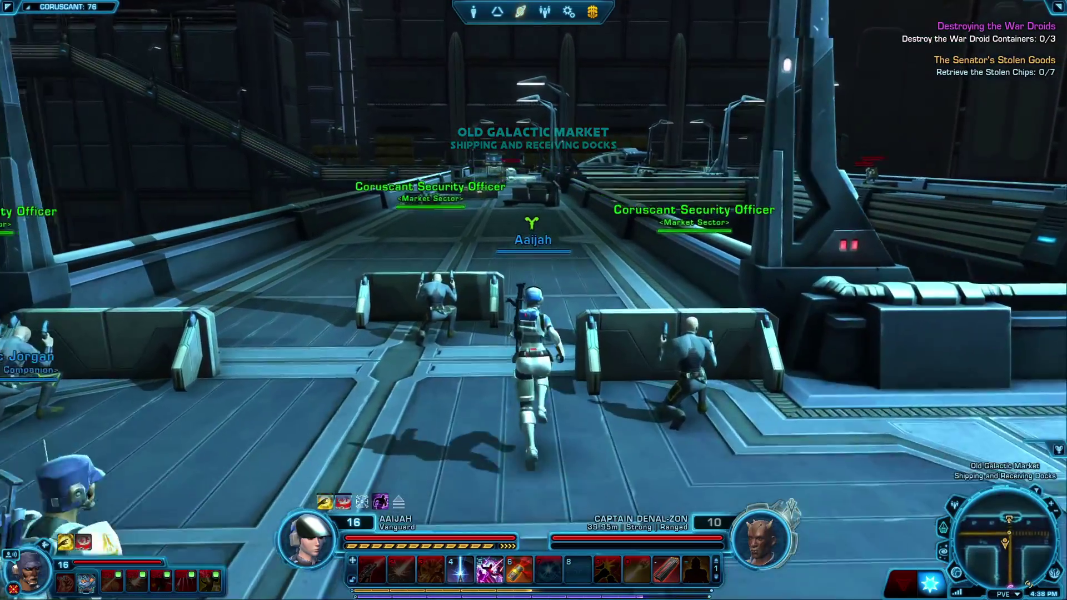
Step: Turn away at the Coruscant Security Officers' barricades and run along the docks past the gun turret
key(d)
key(w)
key(d)
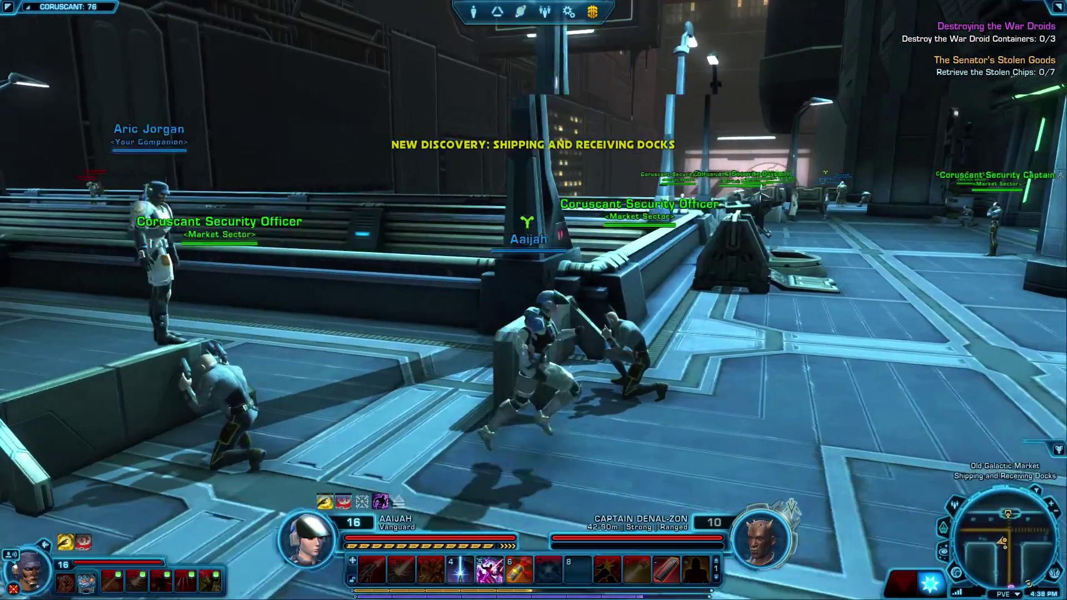
key(w)
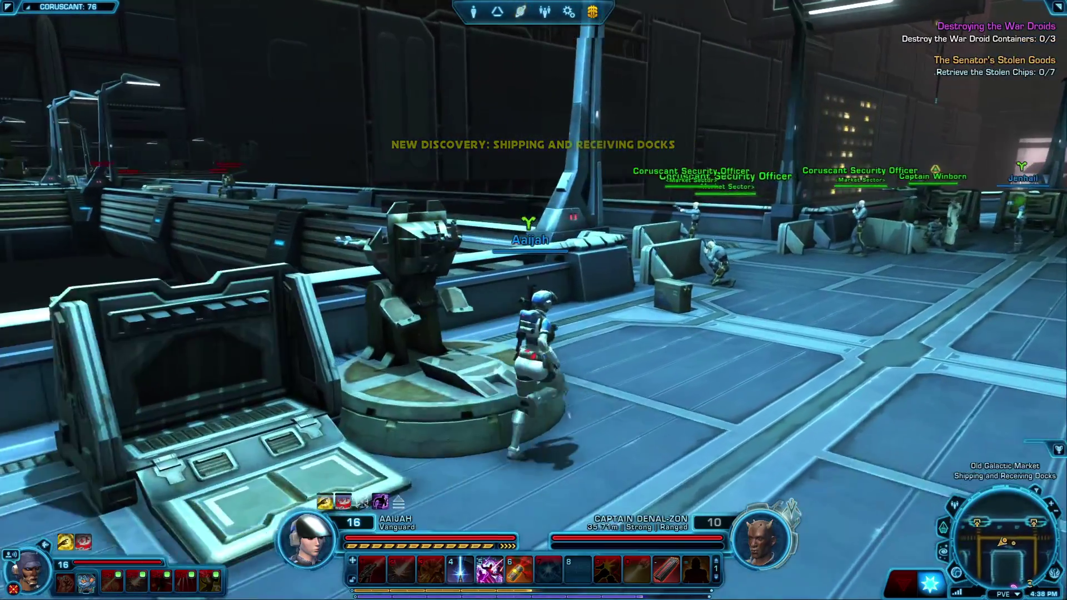
key(a)
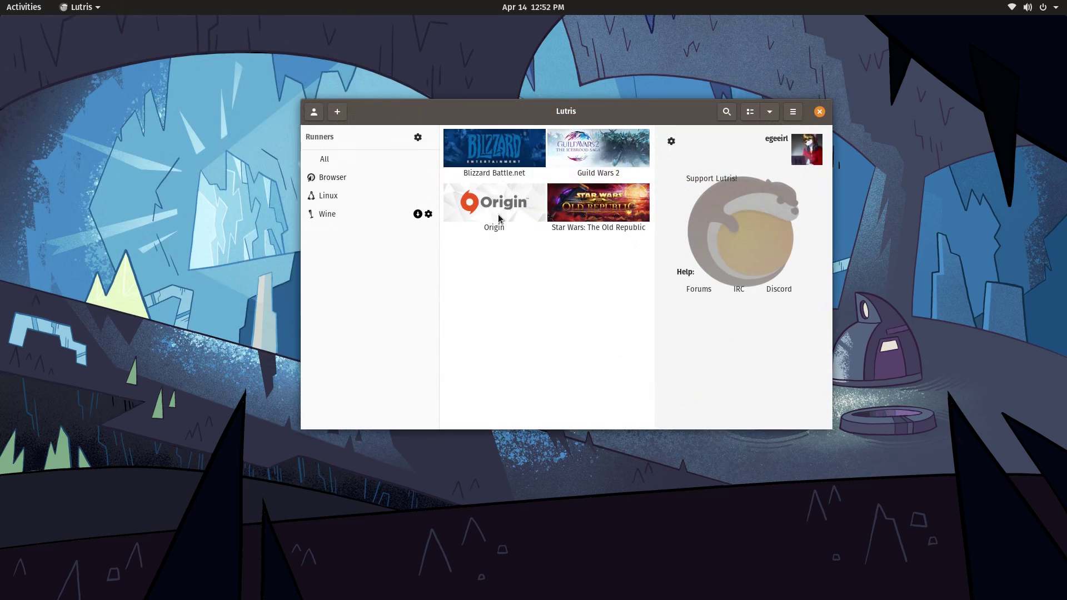
Step: Switch to Lutris and select Origin in the game library
click(503, 224)
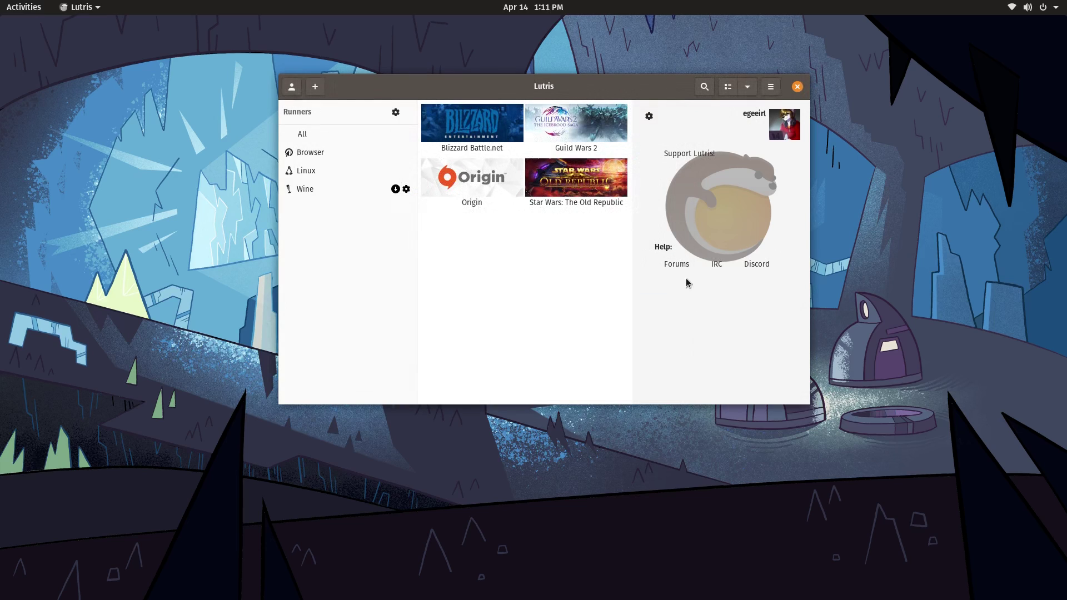
Step: Open the runner options in the Star Wars: The Old Republic configuration, review the Wine settings and save
click(590, 186)
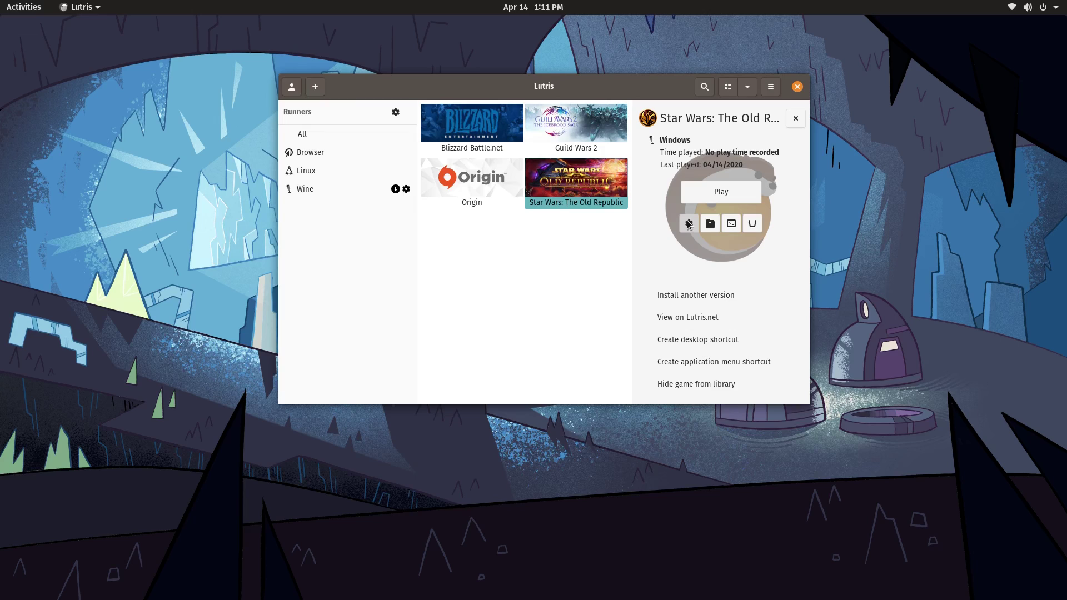
click(688, 224)
click(467, 119)
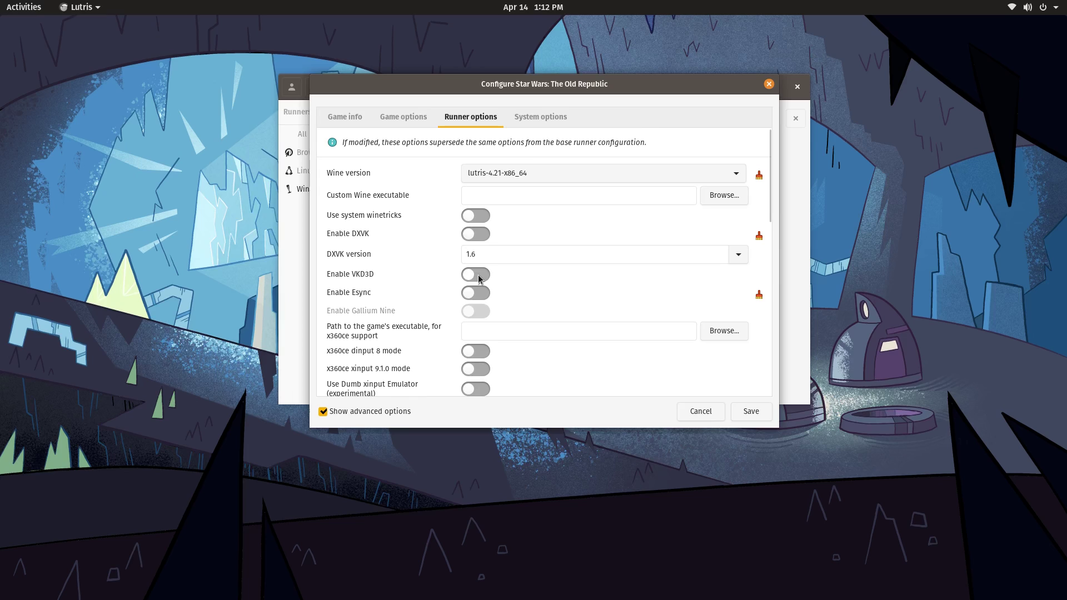
click(751, 412)
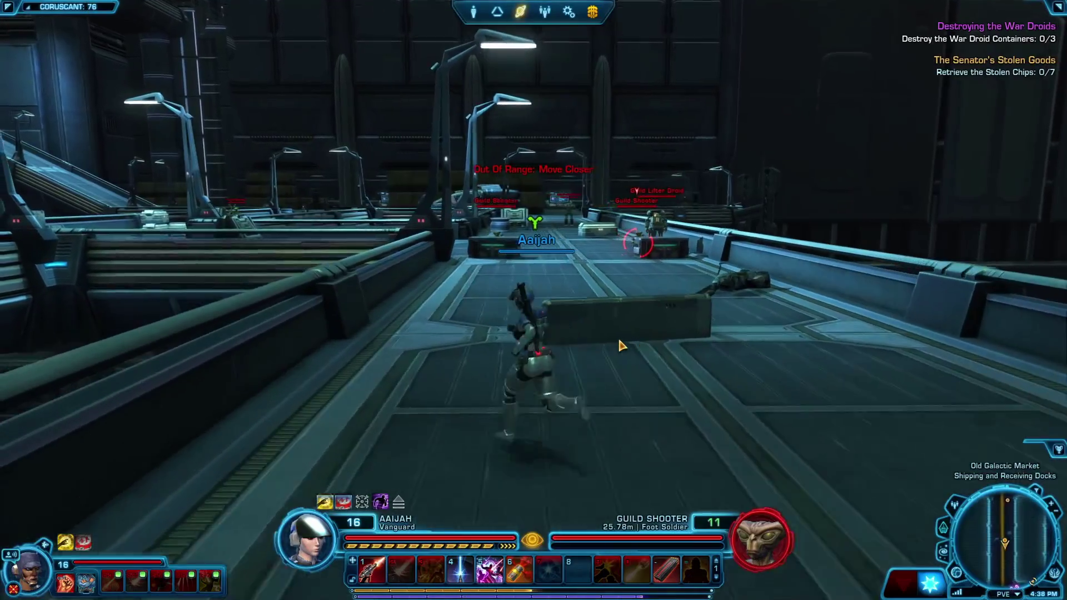
Step: In Star Wars: The Old Republic, charge the Guild Shooters on the docks and attack them and the lifter droid with combat abilities
key(w)
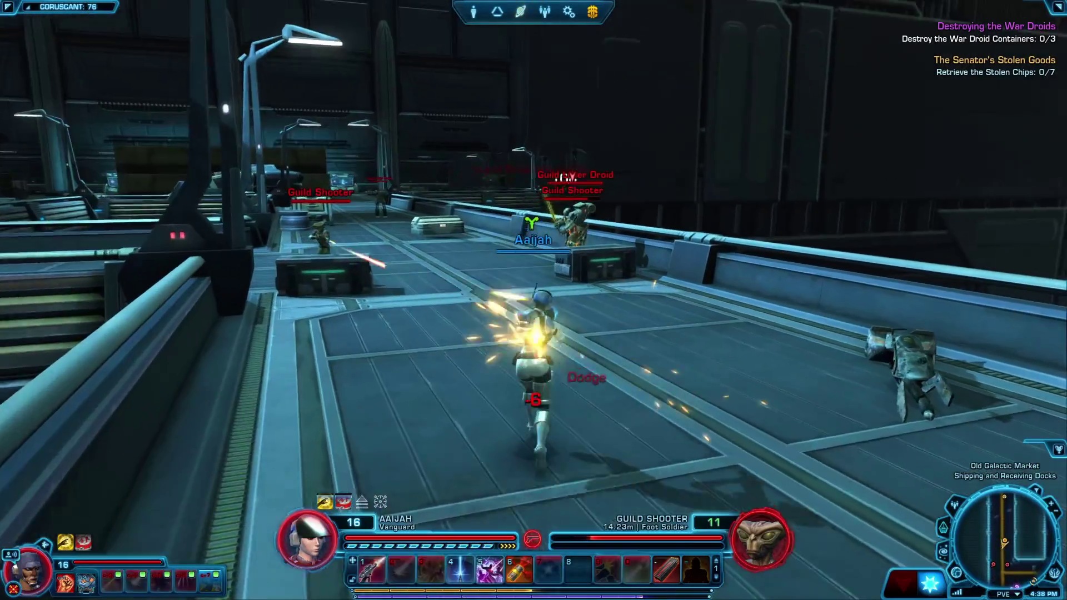
key(0)
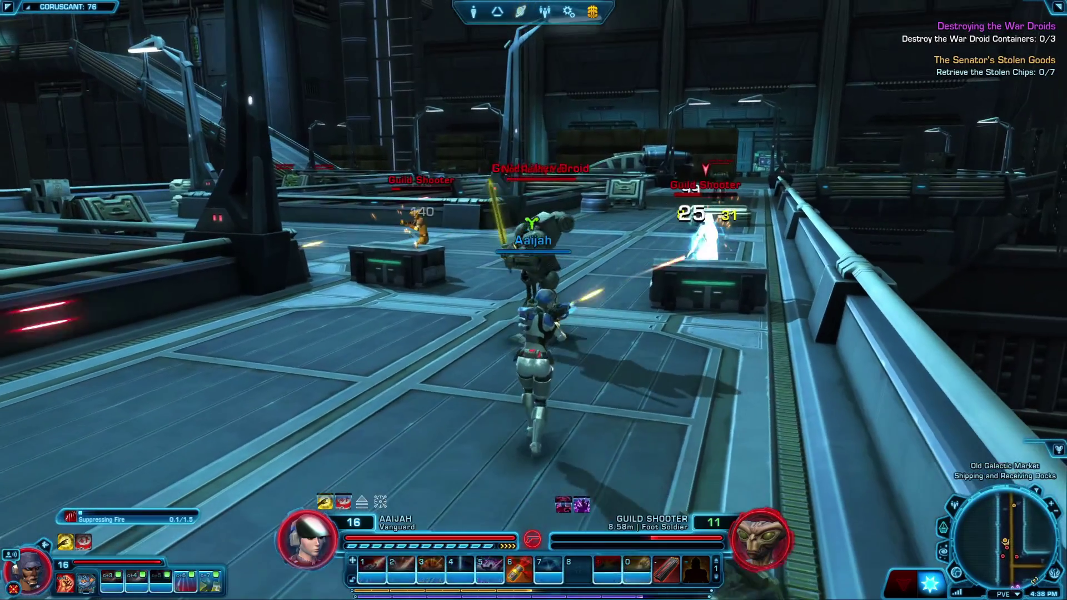
key(Tab)
key(3)
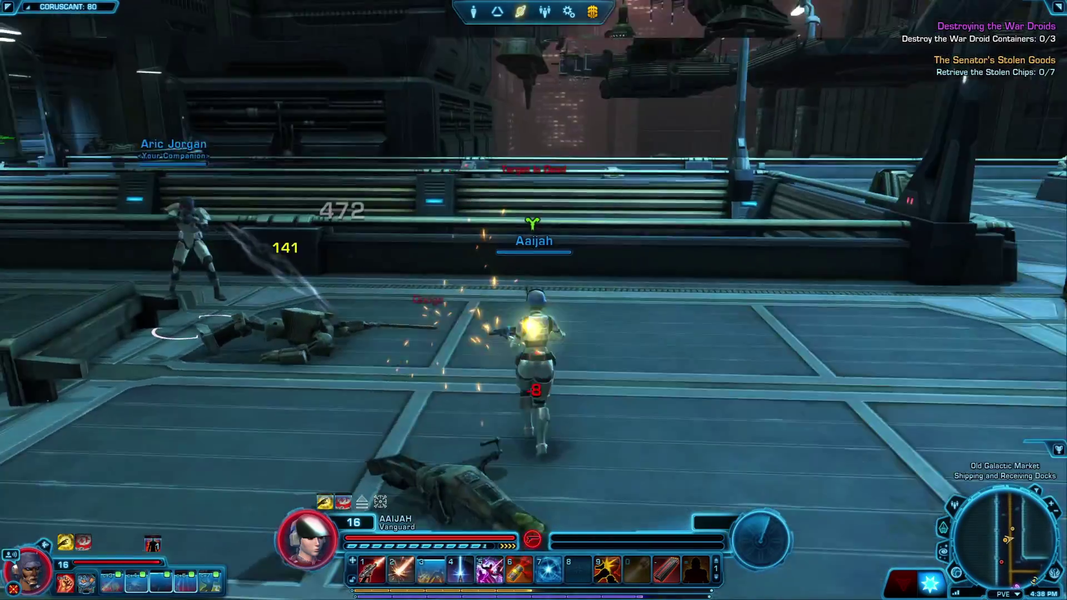
Step: Run along the docks to the fallen Guild Shooter and take its Smuggled Goods and credits
key(w)
key(Tab)
key(w)
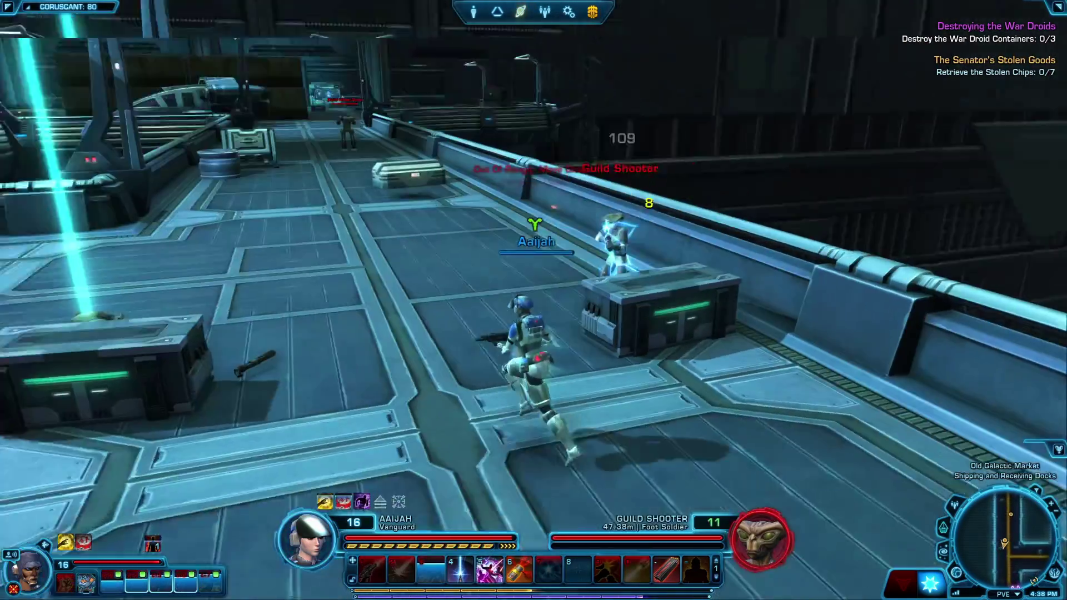
key(a)
key(w)
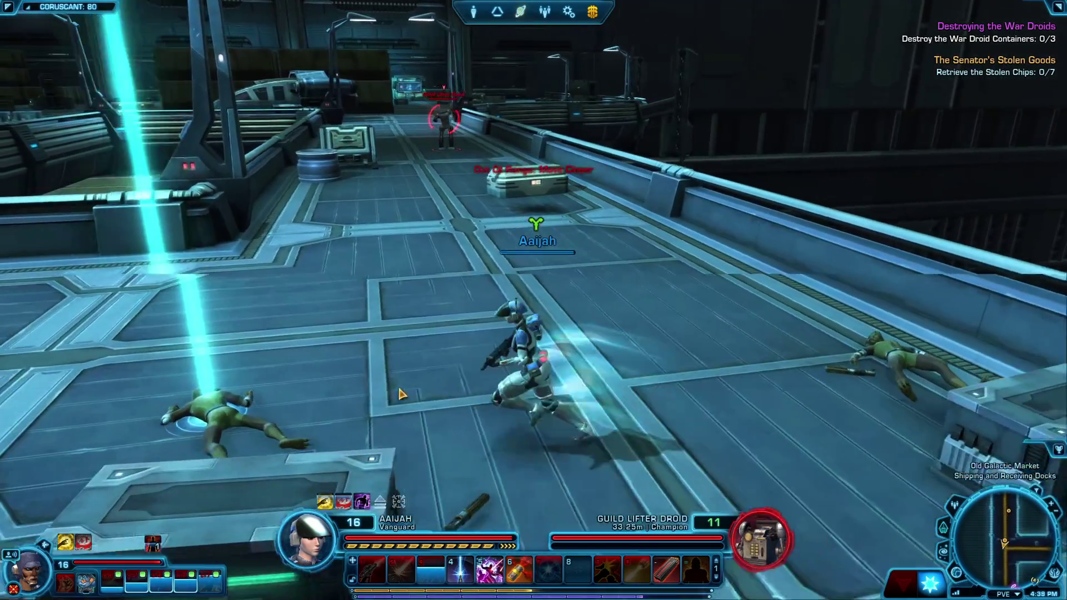
key(f)
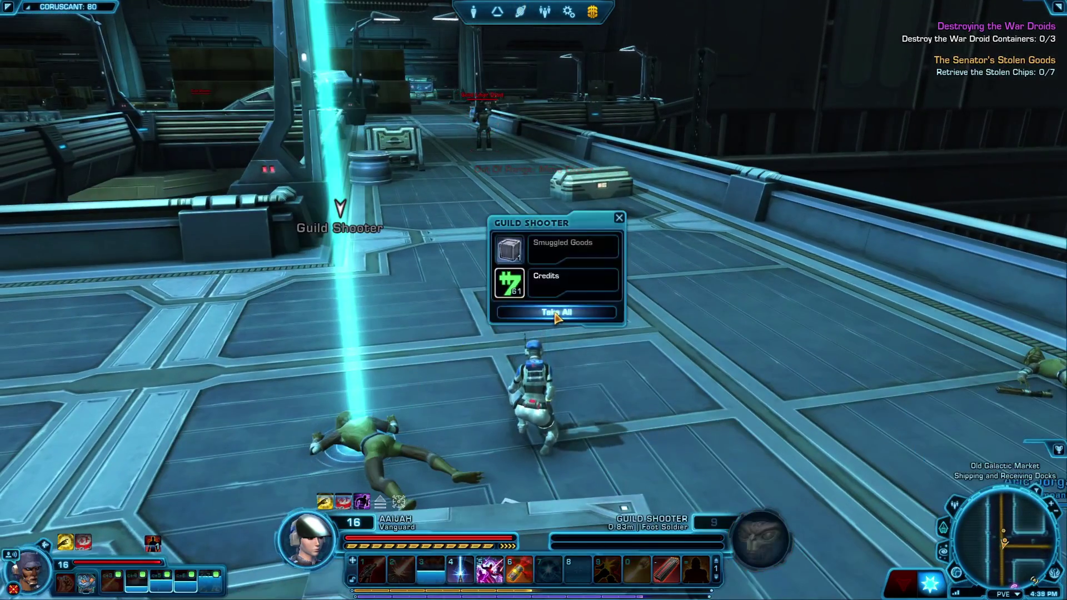
click(553, 310)
Step: Target the Guild Lifter Droid on the walkway ahead, run towards it and attack it with a combat ability
key(w)
key(Tab)
key(w)
key(5)
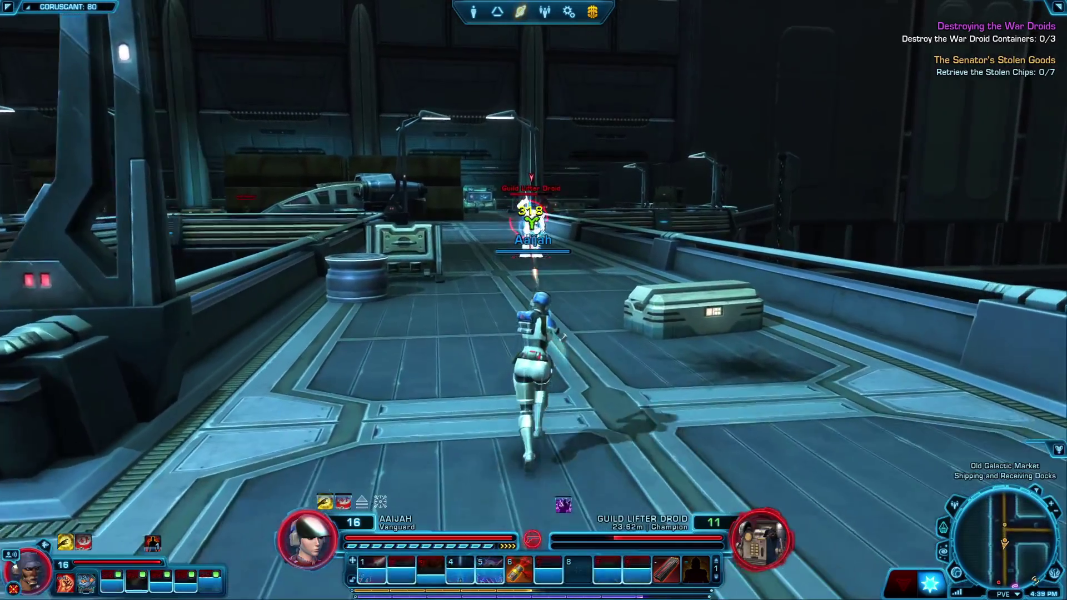
key(w)
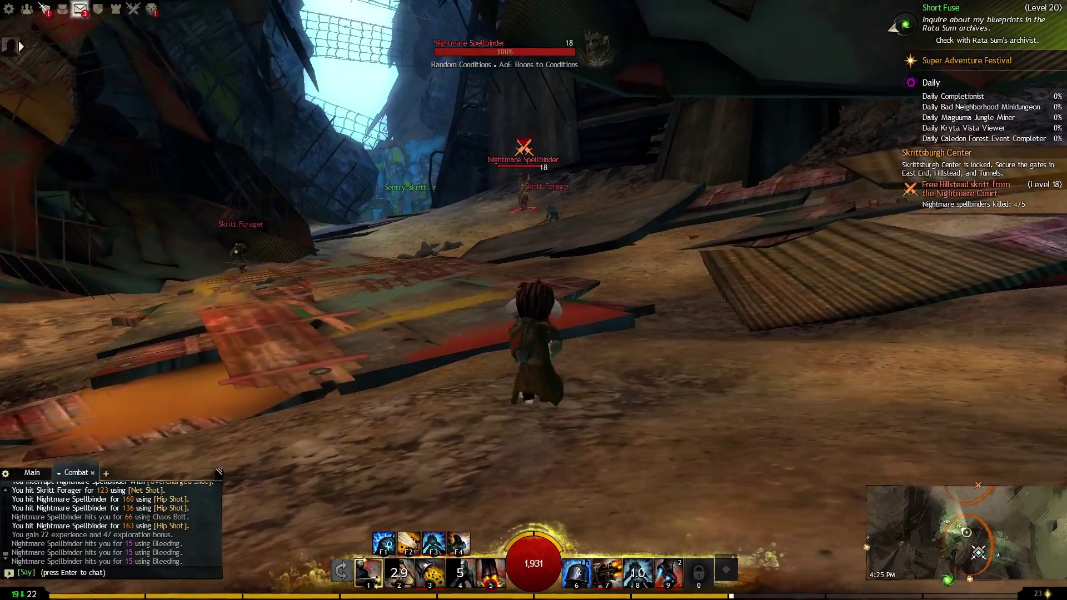
Step: In Guild Wars 2, advance on the Nightmare Spellbinder, shoot it with Hip Shot and use the eighth-slot utility skill
key(w)
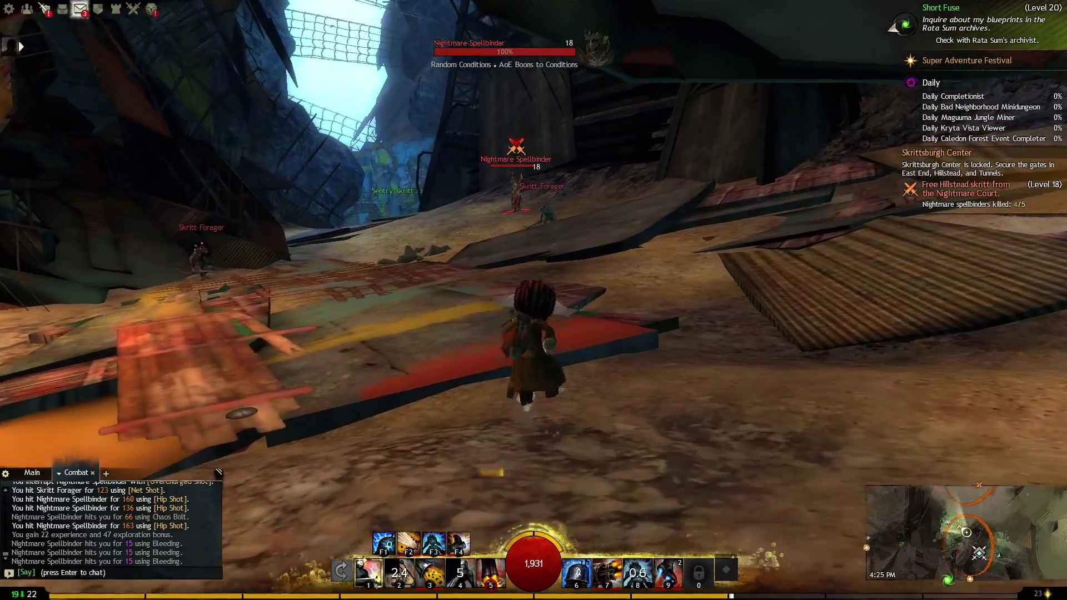
key(1)
key(v)
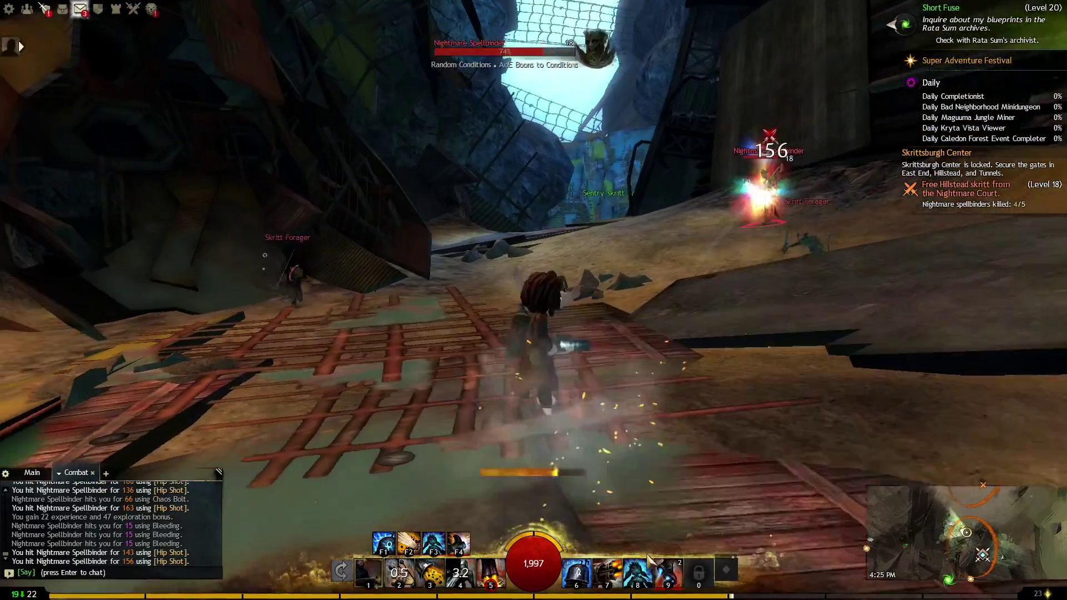
key(w)
click(638, 572)
key(8)
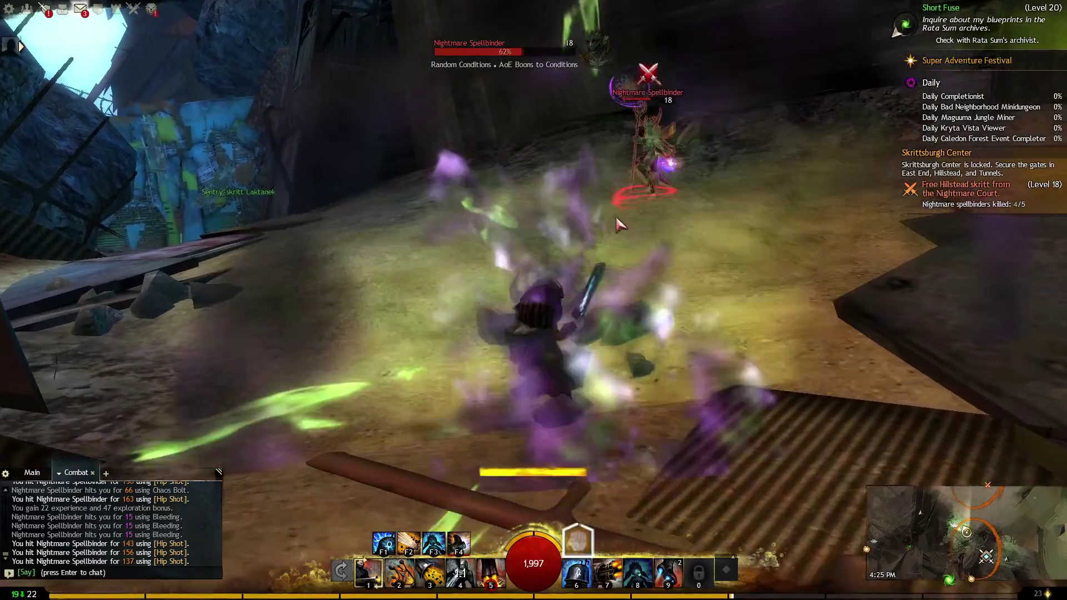
Step: Close in on the Nightmare Spellbinder and defeat it with rifle skills including Blunderbuss, then turn towards the Skritt Forager
key(w)
key(2)
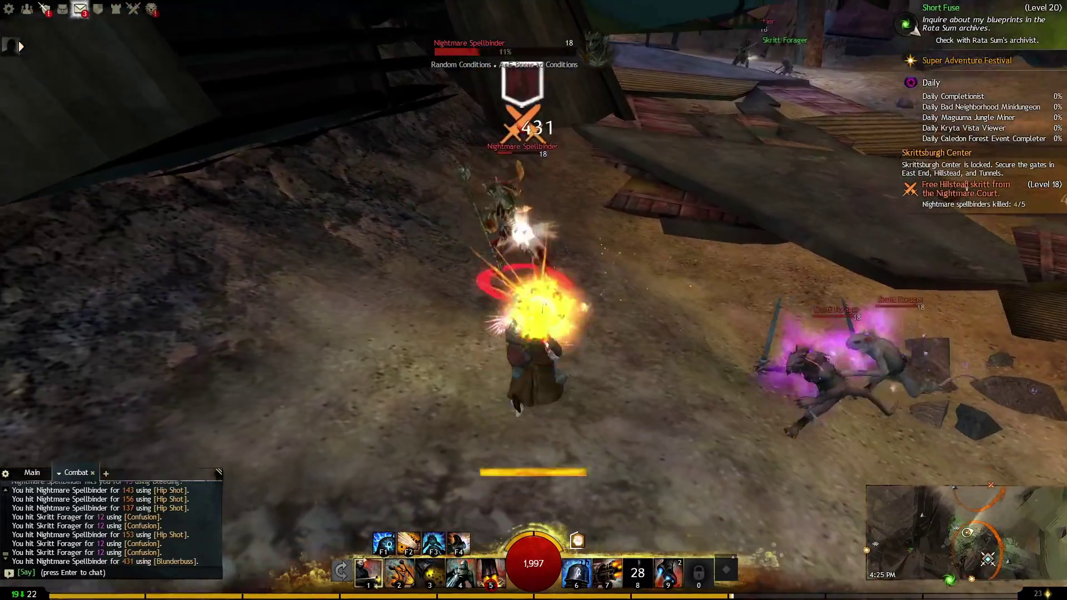
key(3)
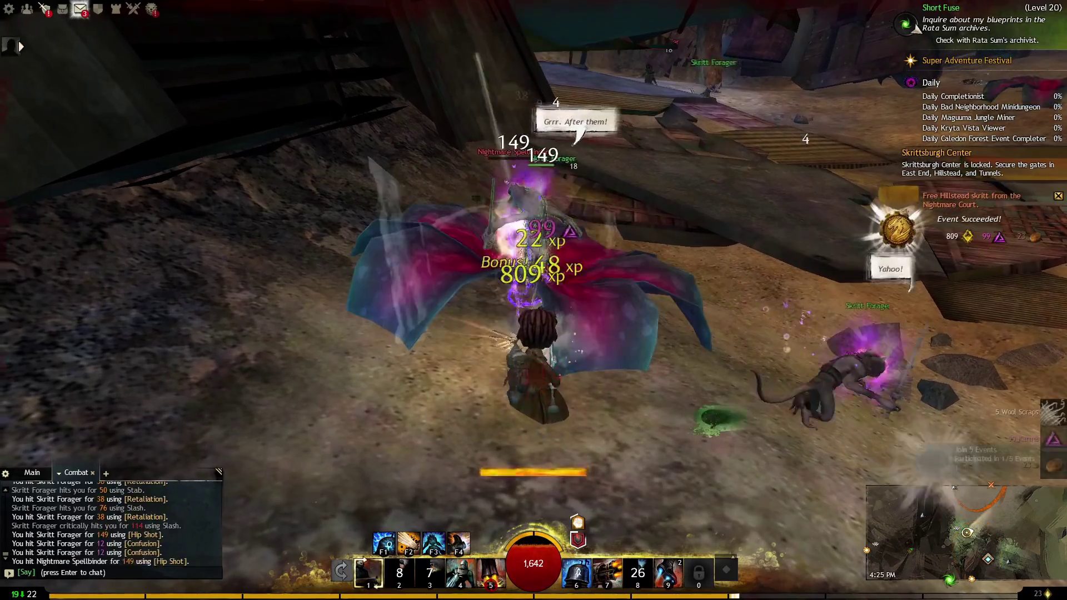
key(a)
key(d)
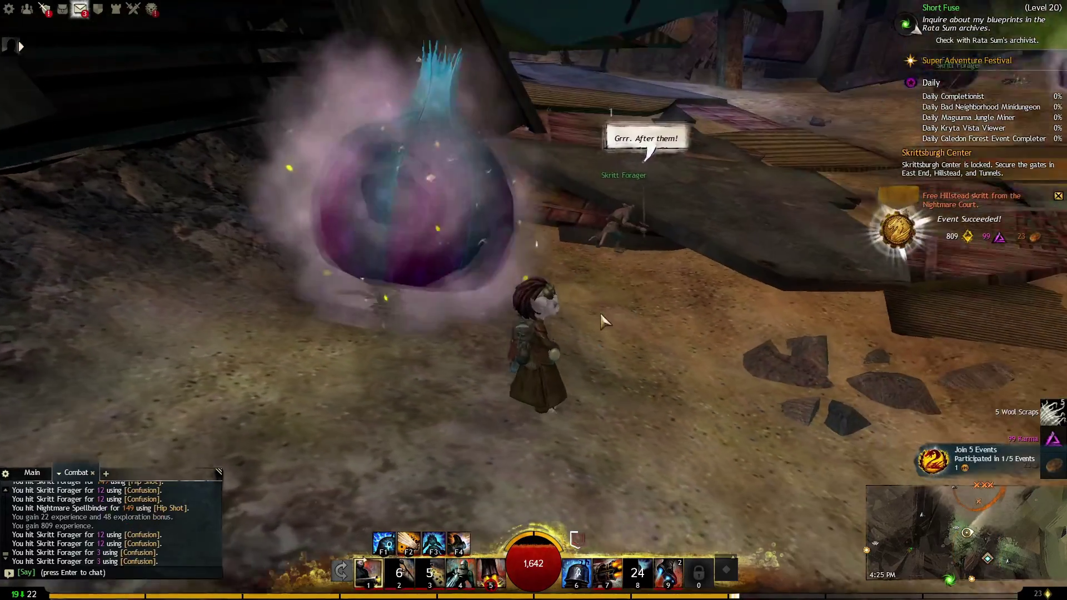
Step: In The Sims 4, set the game to normal speed while moving through the house in first-person view
key(w)
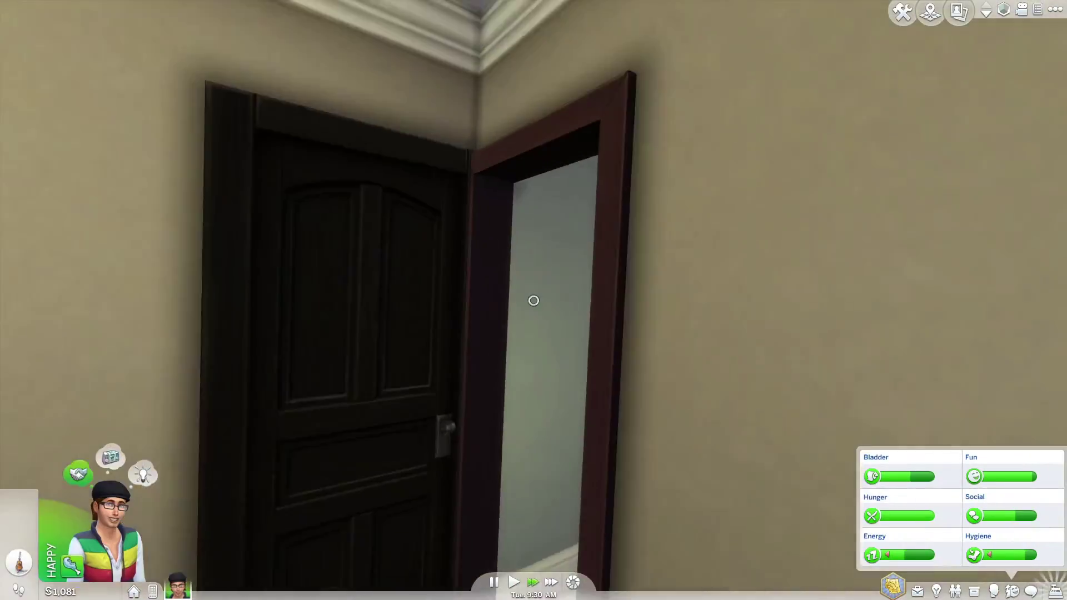
key(1)
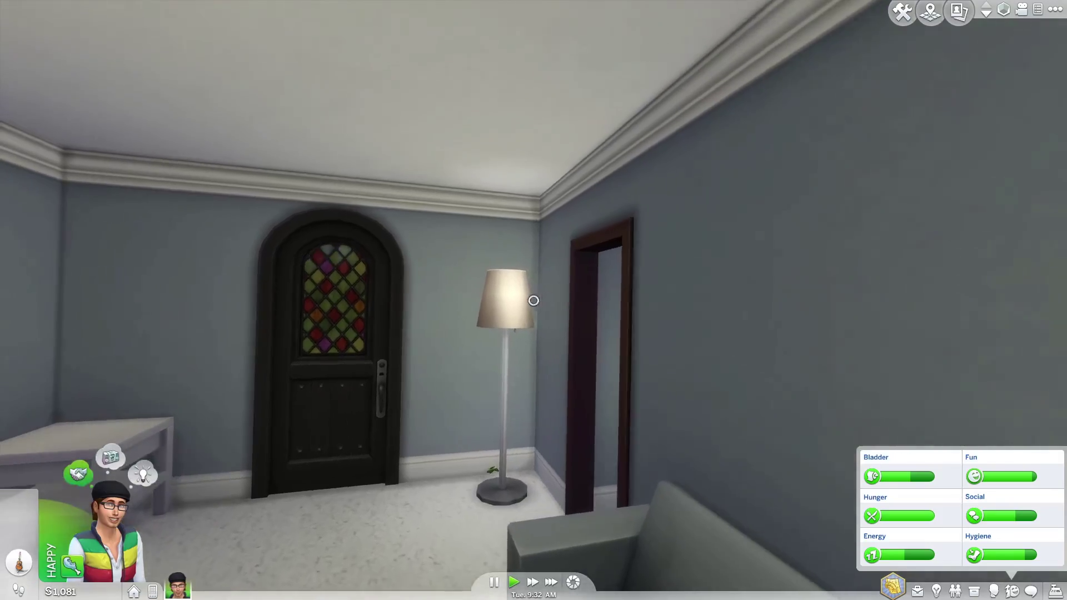